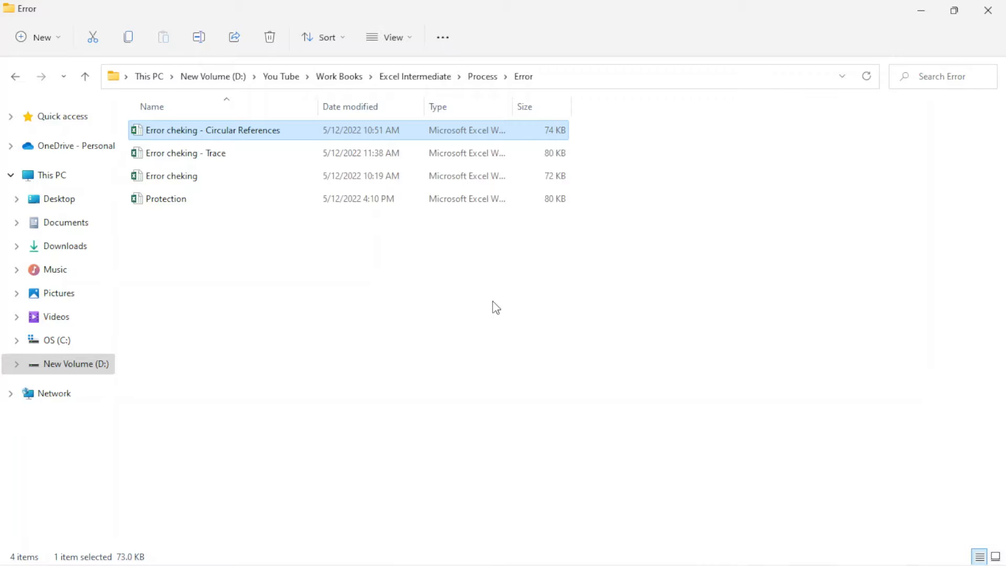
# Open the workbook "Error cheking - Circular References" and dismiss the circular reference warning.
pyautogui.doubleClick(228, 134)
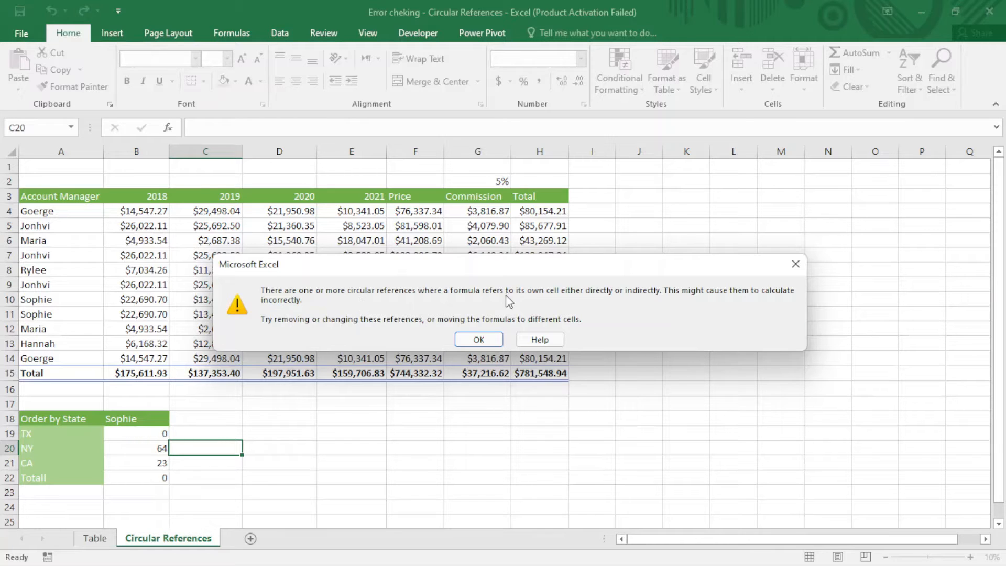
pyautogui.click(479, 339)
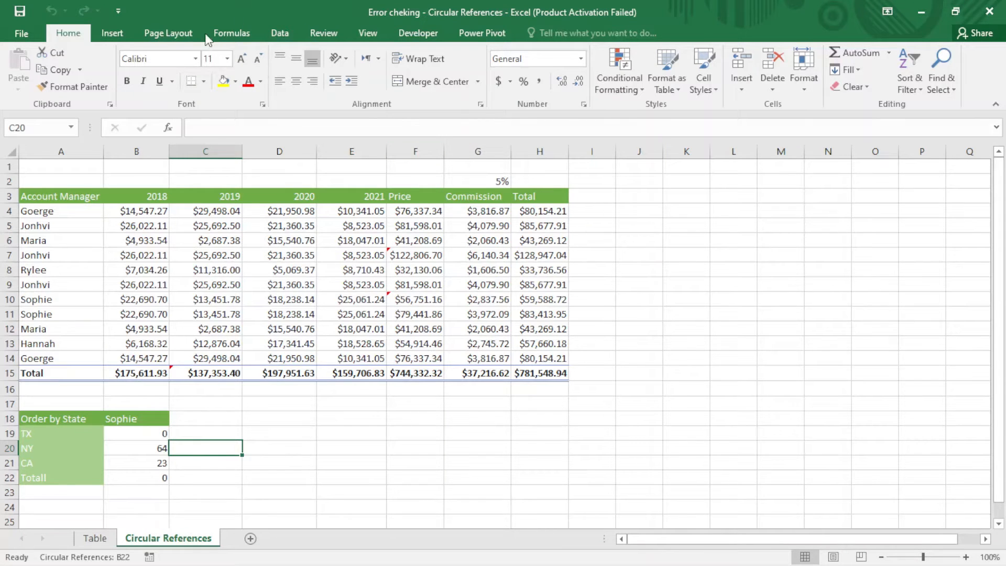
# Use the Error Checking options to look up which cell contains the circular reference.
pyautogui.click(230, 33)
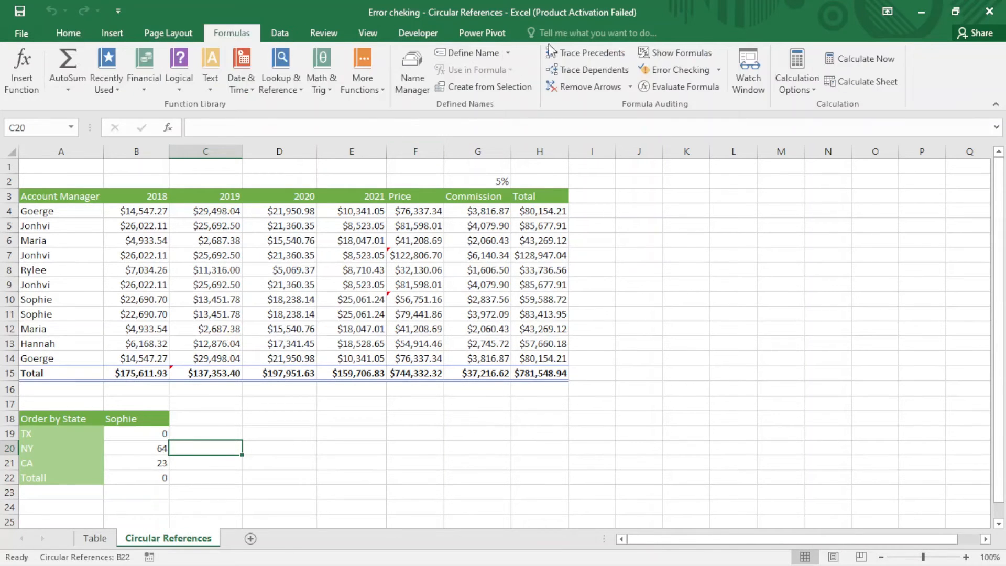
pyautogui.click(718, 70)
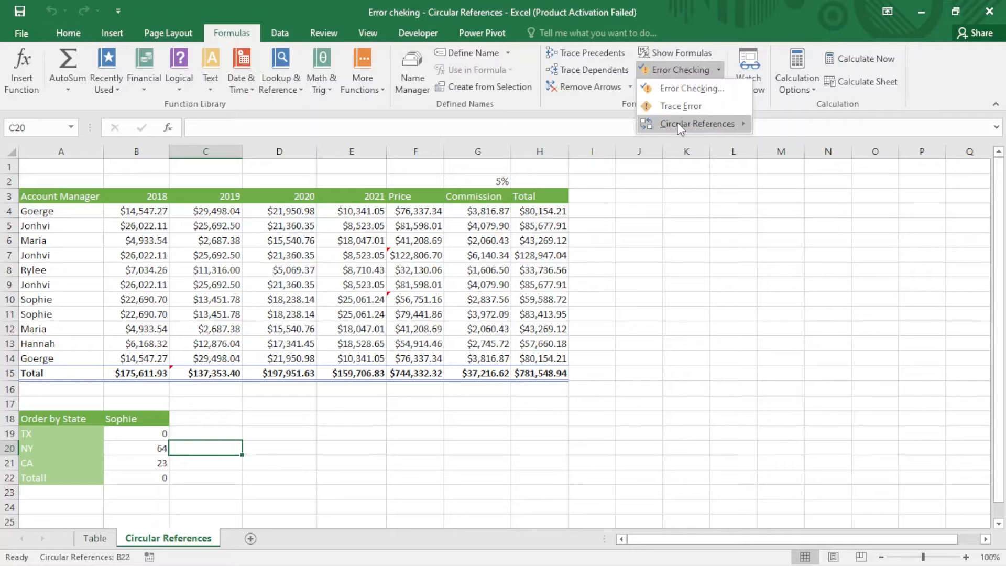
pyautogui.moveTo(675, 133)
pyautogui.click(4, 478)
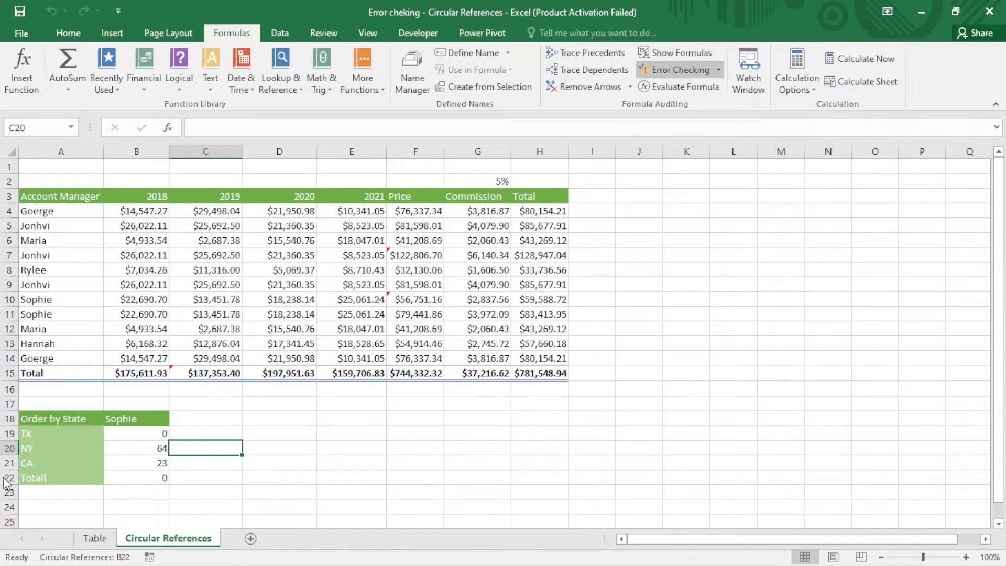
# Examine the formulas in cells B19 to B22 of the Order by State table.
pyautogui.click(137, 479)
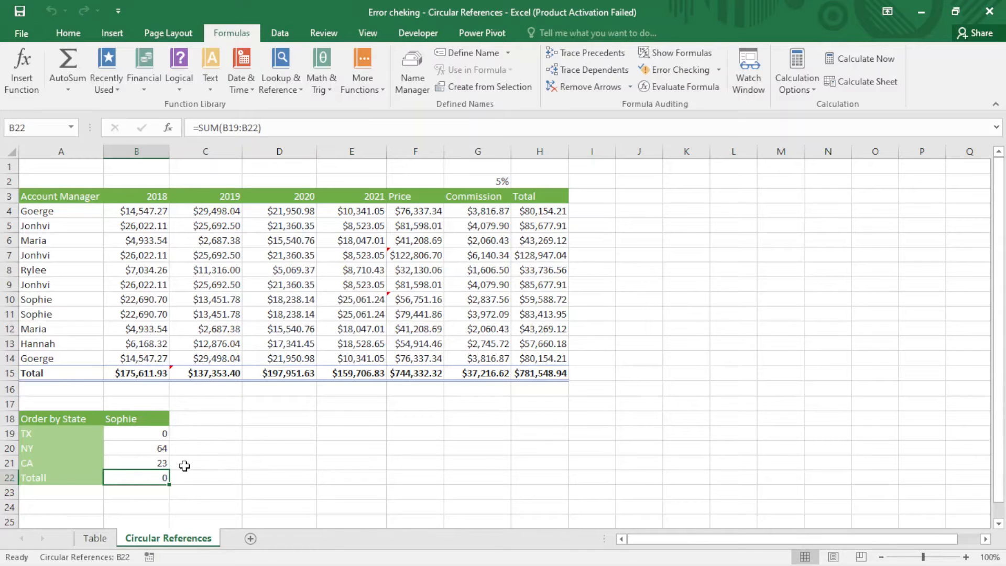
pyautogui.click(138, 431)
pyautogui.click(137, 445)
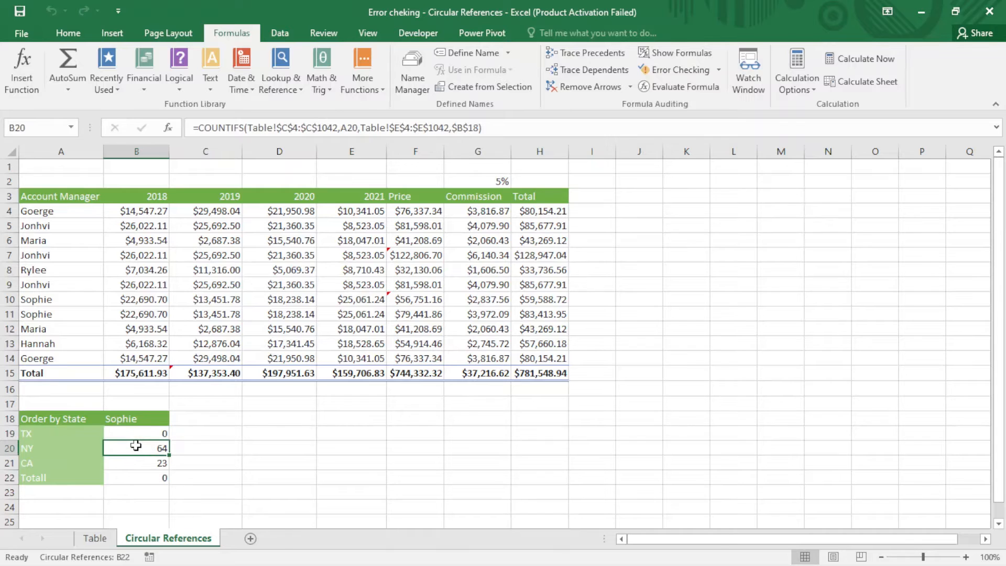
pyautogui.click(129, 460)
pyautogui.click(131, 477)
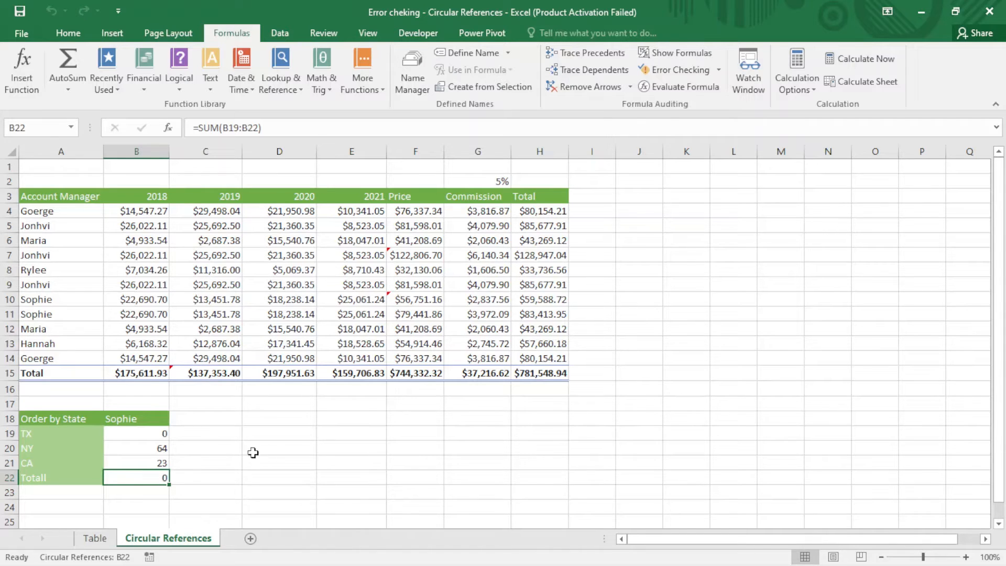
# Correct the Order by State total in B22 to =SUM(B19:B21) and review the formula.
pyautogui.doubleClick(149, 480)
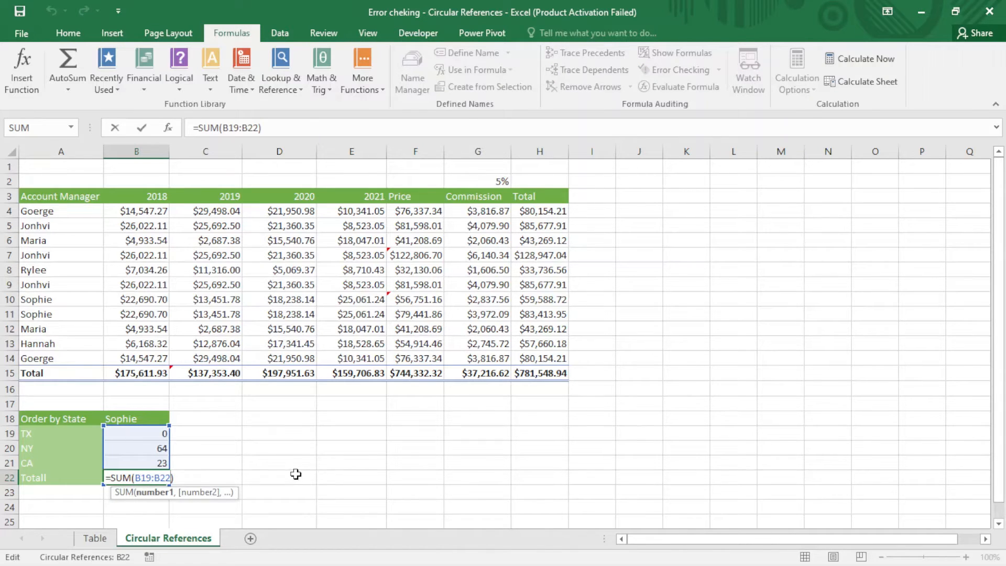
pyautogui.press('BackSpace')
pyautogui.write('1')
pyautogui.press('Return')
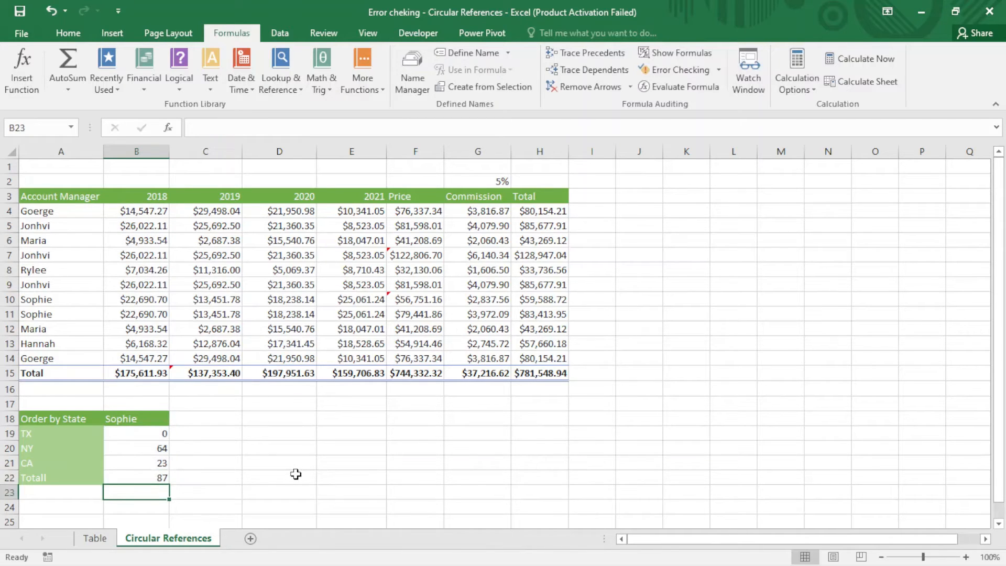
pyautogui.click(122, 473)
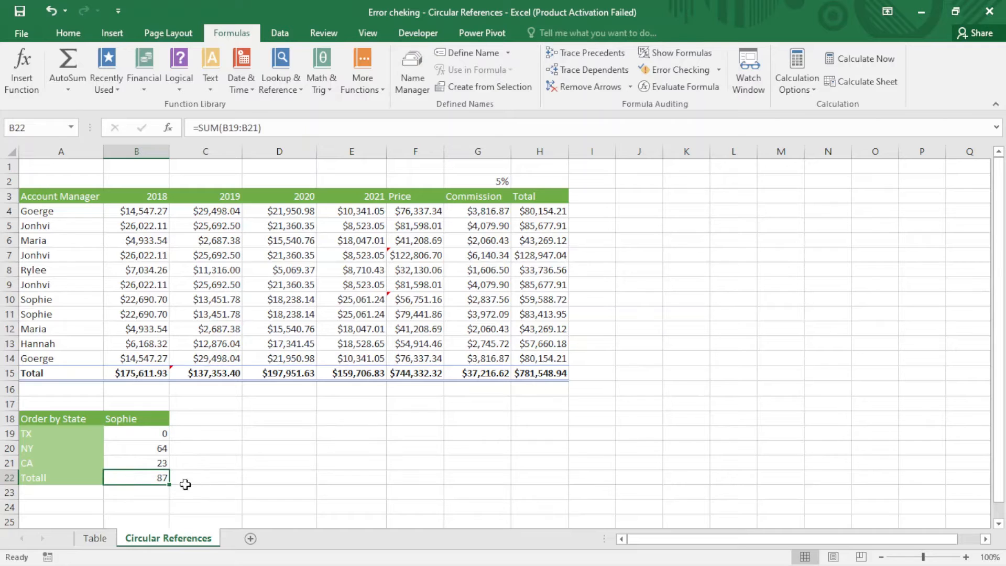
# Check the Error Checking options again for any remaining circular references.
pyautogui.click(721, 70)
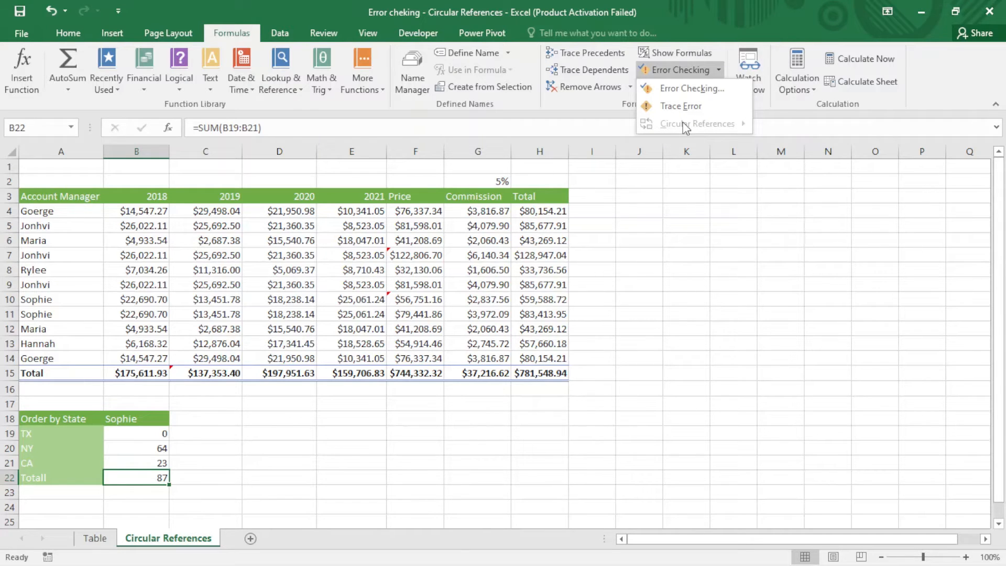
pyautogui.click(257, 428)
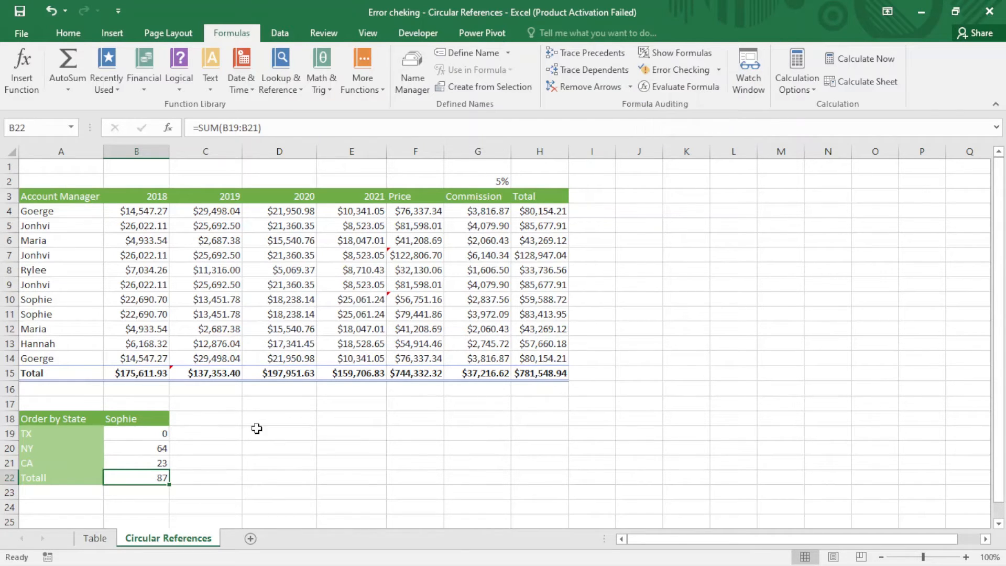
pyautogui.click(256, 428)
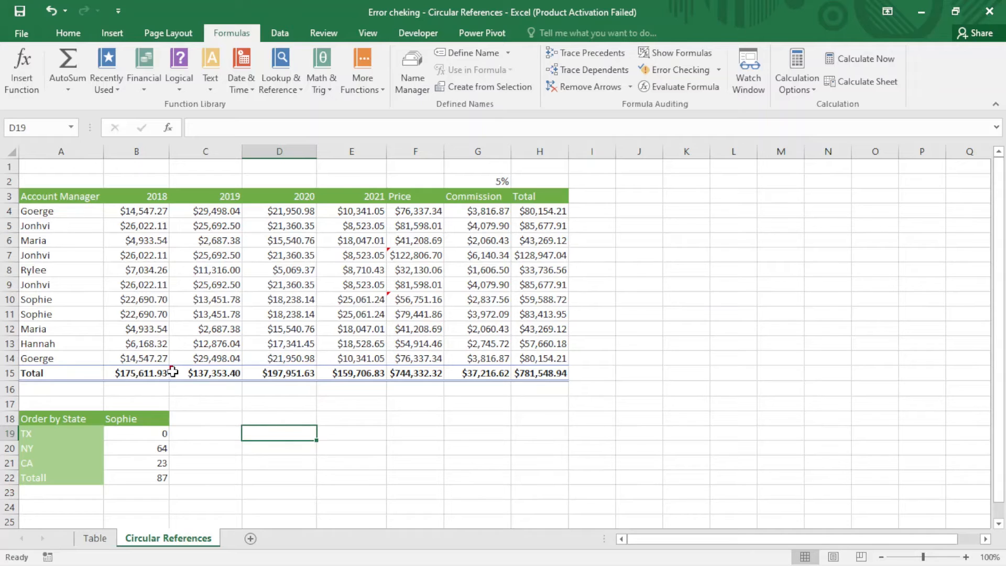
# Inspect the flagged Price formula in cell F10 at a closer view.
pyautogui.click(394, 298)
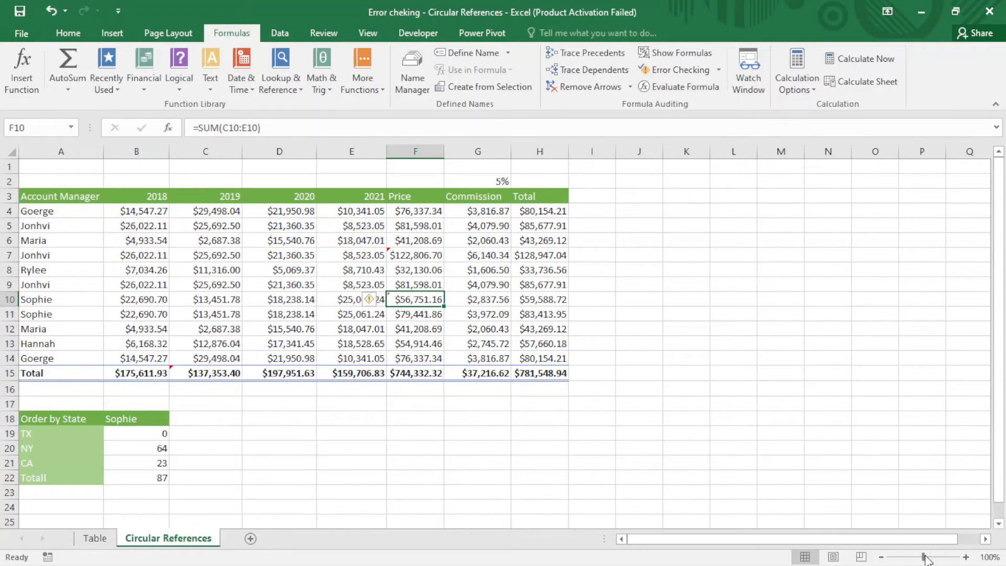
pyautogui.moveTo(924, 557); pyautogui.dragTo(938, 557)
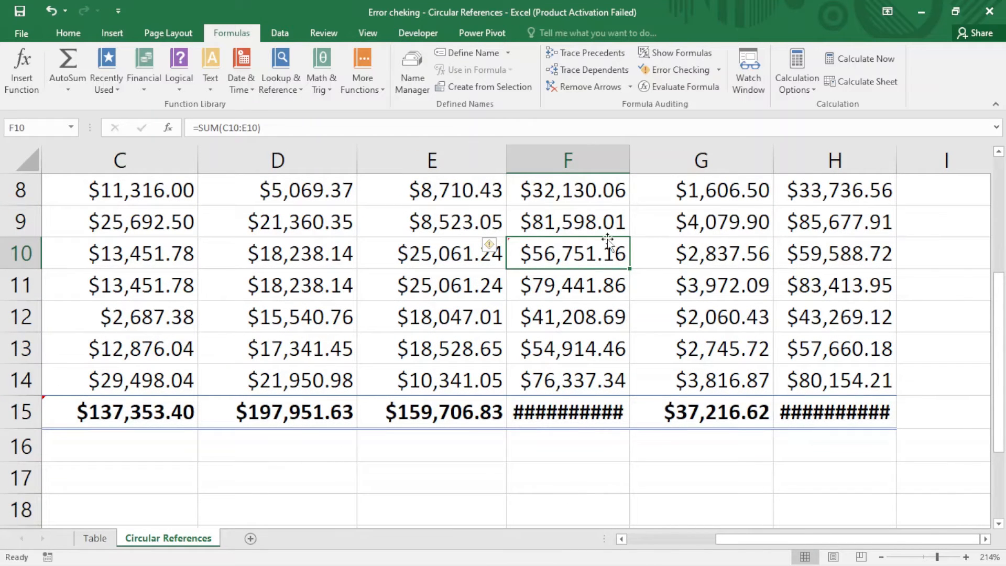
pyautogui.scroll(2, 545, 241)
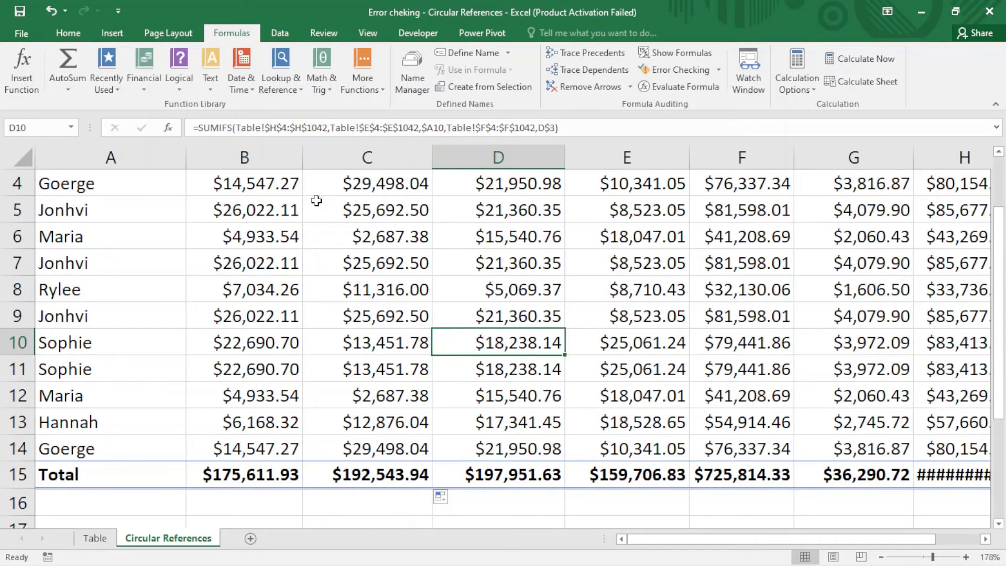
# Review the formula error checking settings and the error indicator color choices in Excel Options, leaving without changes.
pyautogui.click(22, 34)
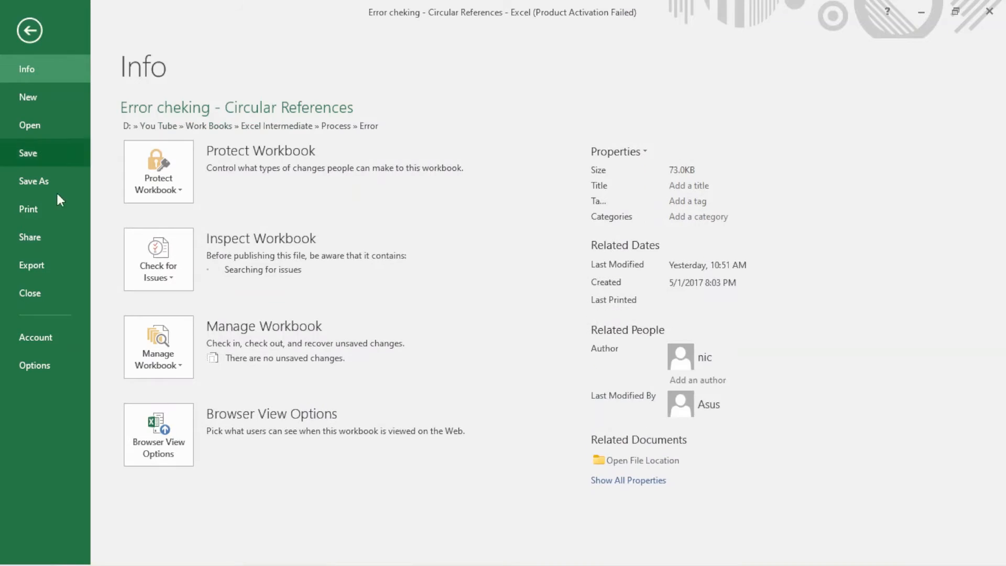
pyautogui.click(41, 359)
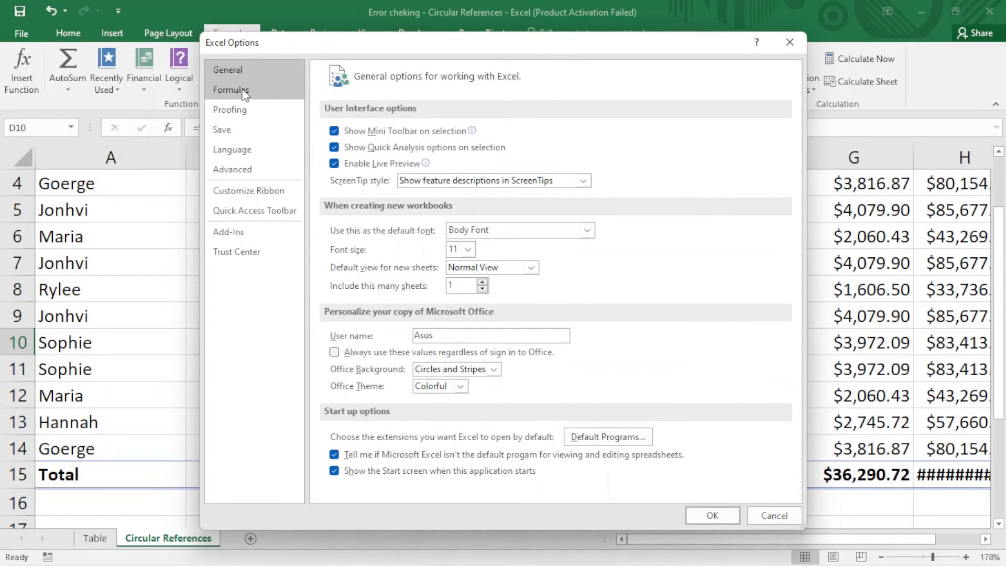
pyautogui.click(243, 92)
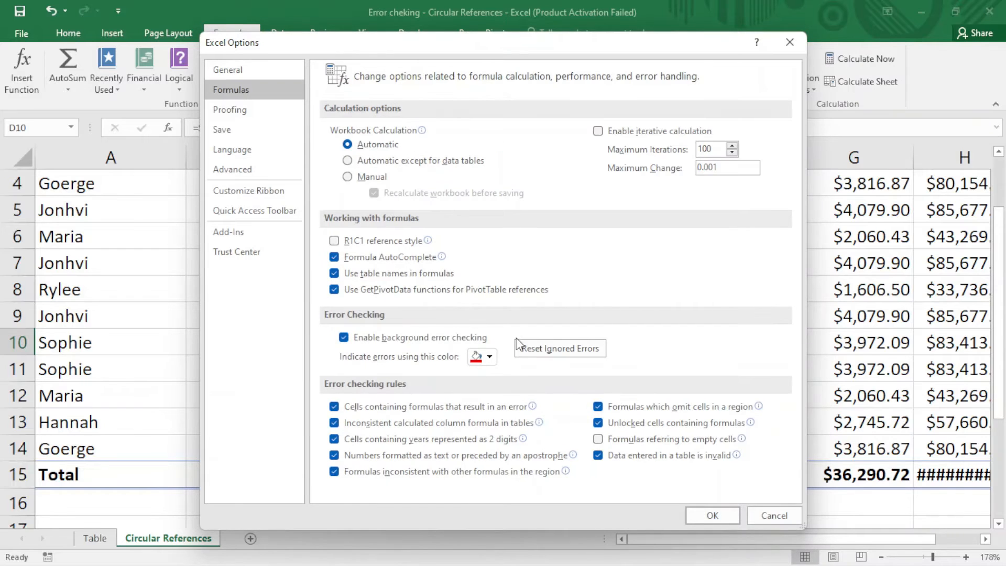
pyautogui.click(489, 357)
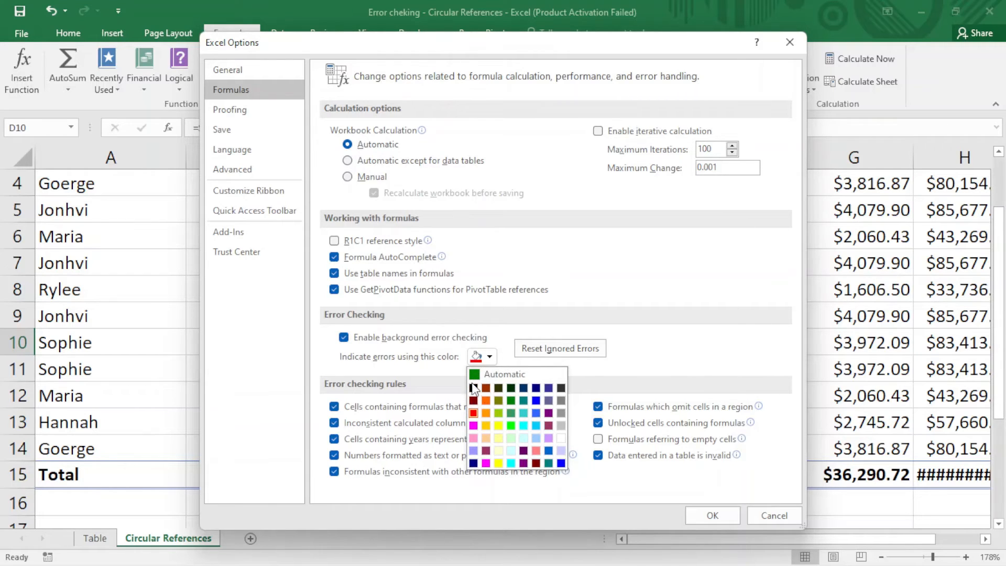
pyautogui.click(490, 358)
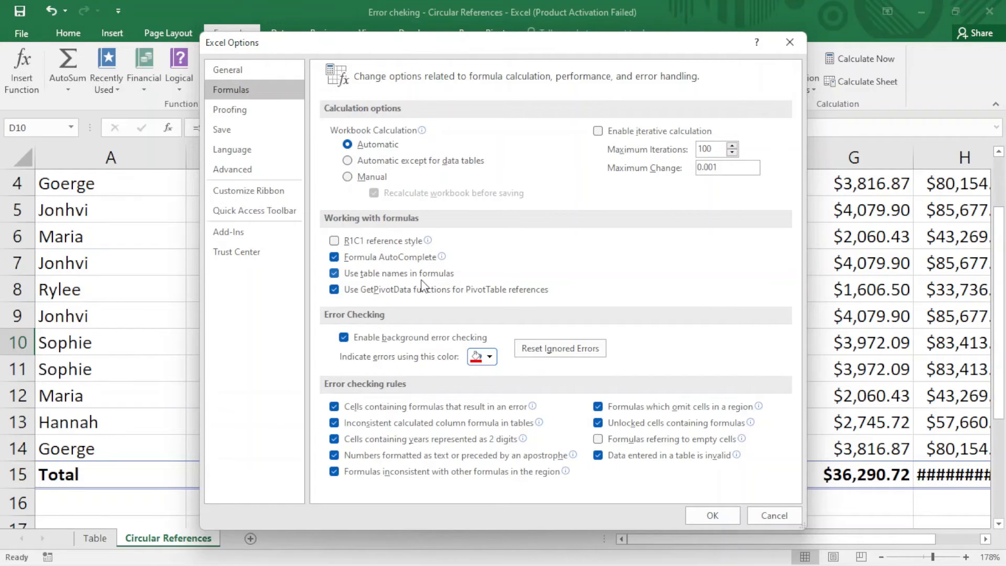
pyautogui.click(757, 514)
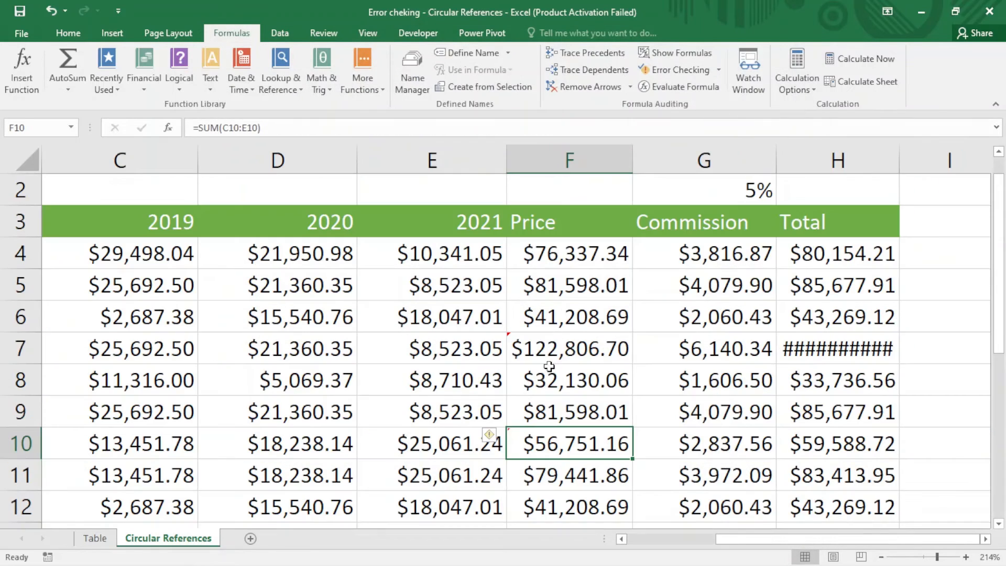
# Examine the flagged Price formula in F7 and the options offered by its error alert.
pyautogui.click(548, 349)
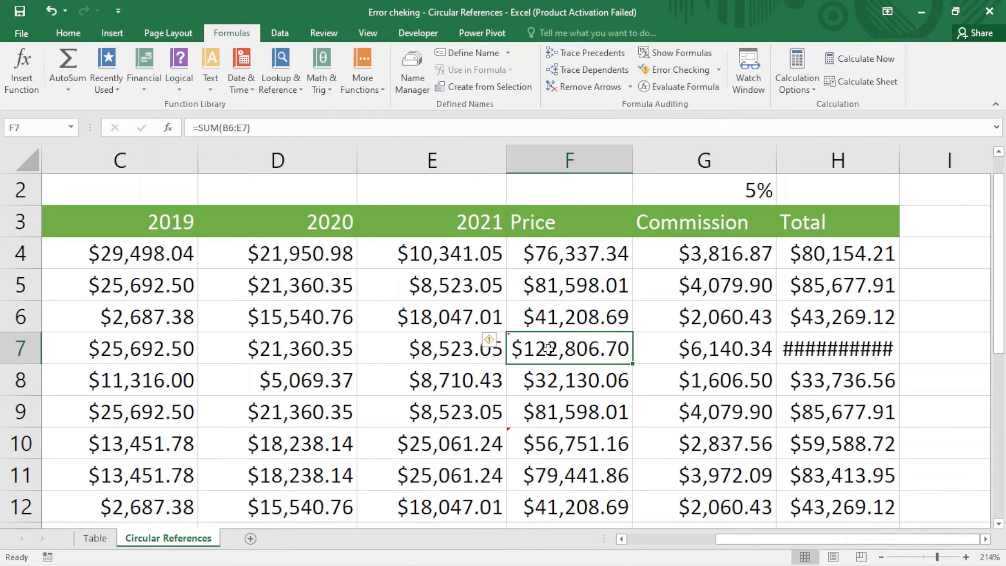
pyautogui.scroll(-3, 547, 349)
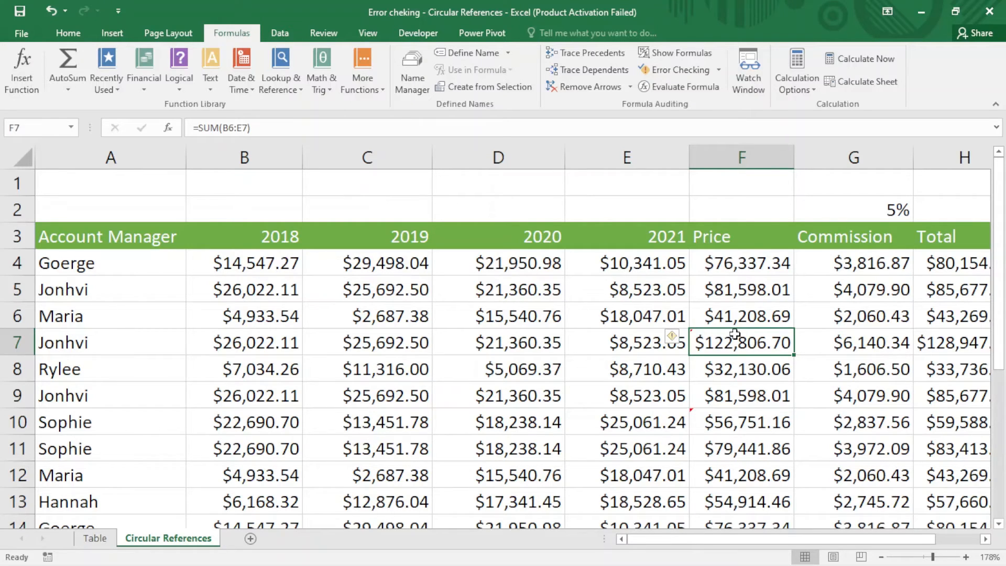
pyautogui.click(684, 340)
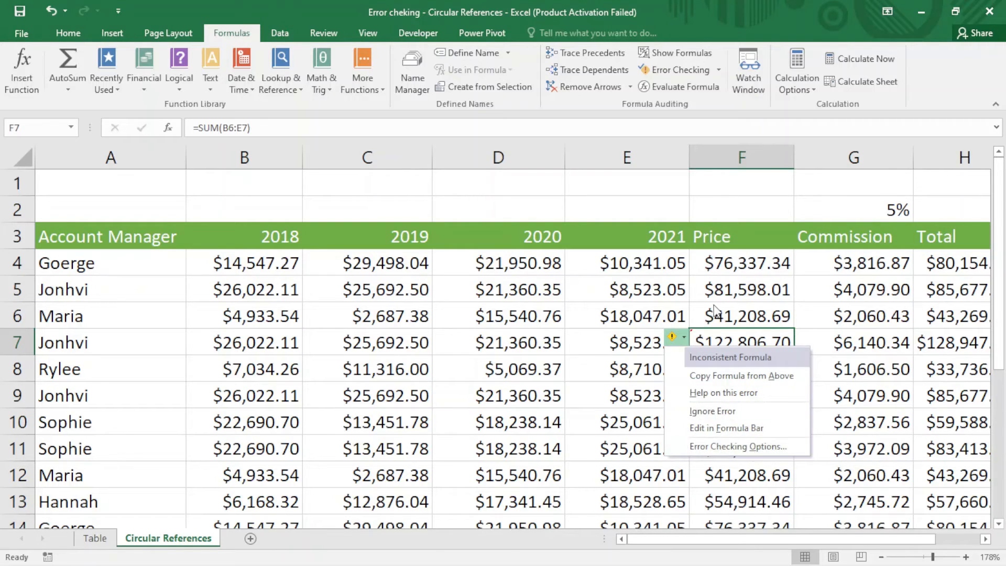
# Compare the ranges summed by the Price formulas in F7 and F6.
pyautogui.click(732, 341)
pyautogui.doubleClick(726, 342)
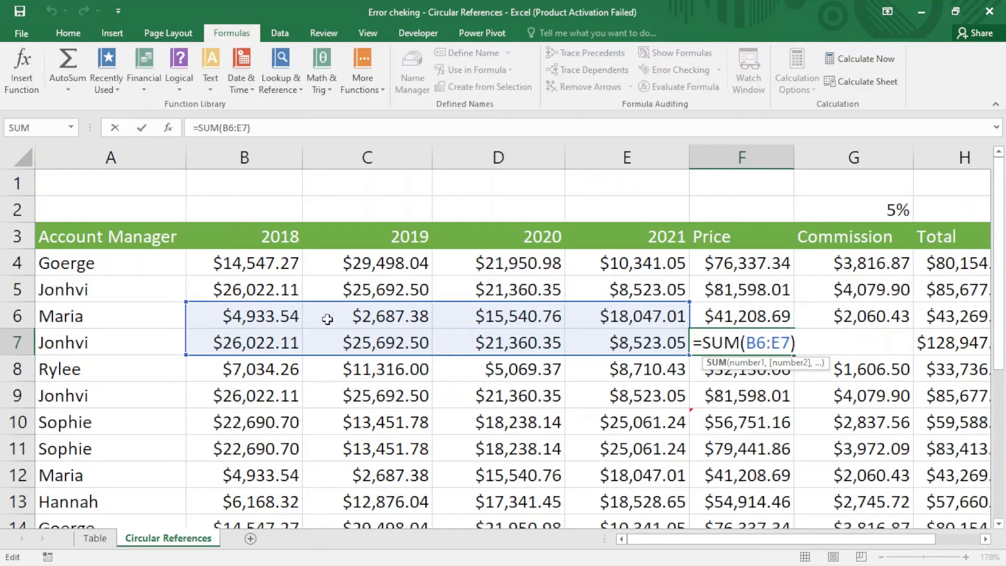
pyautogui.click(743, 316)
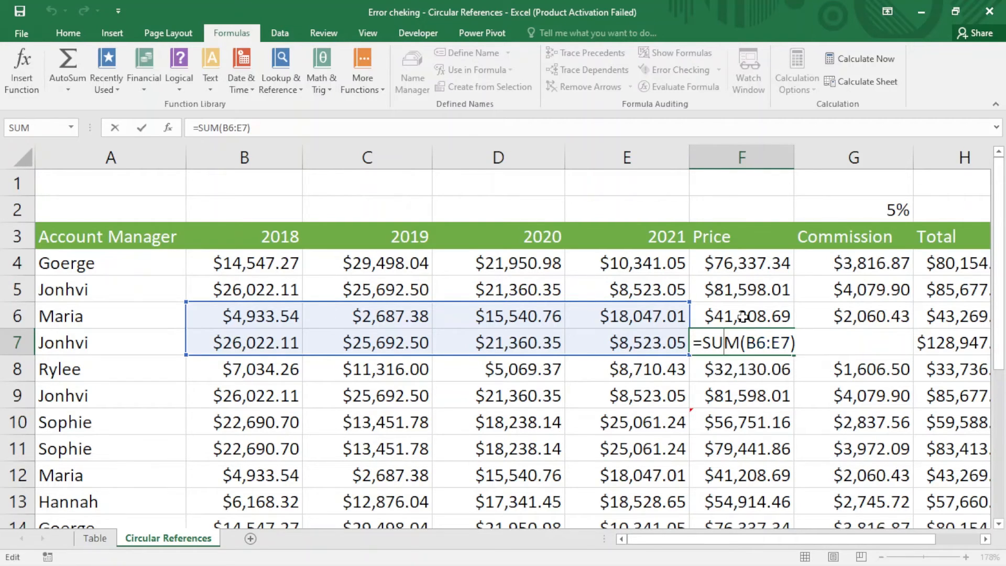
pyautogui.doubleClick(743, 317)
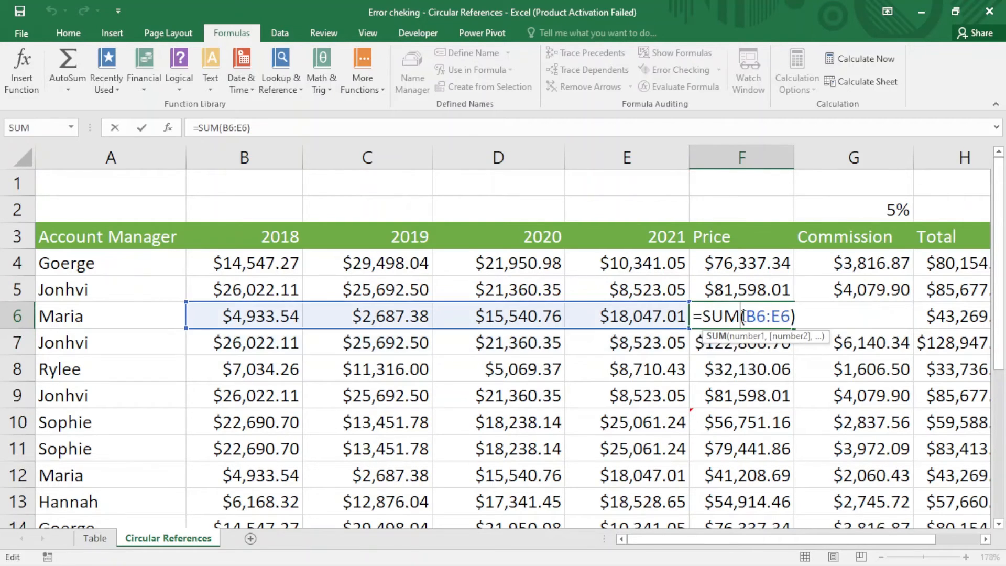
pyautogui.click(707, 388)
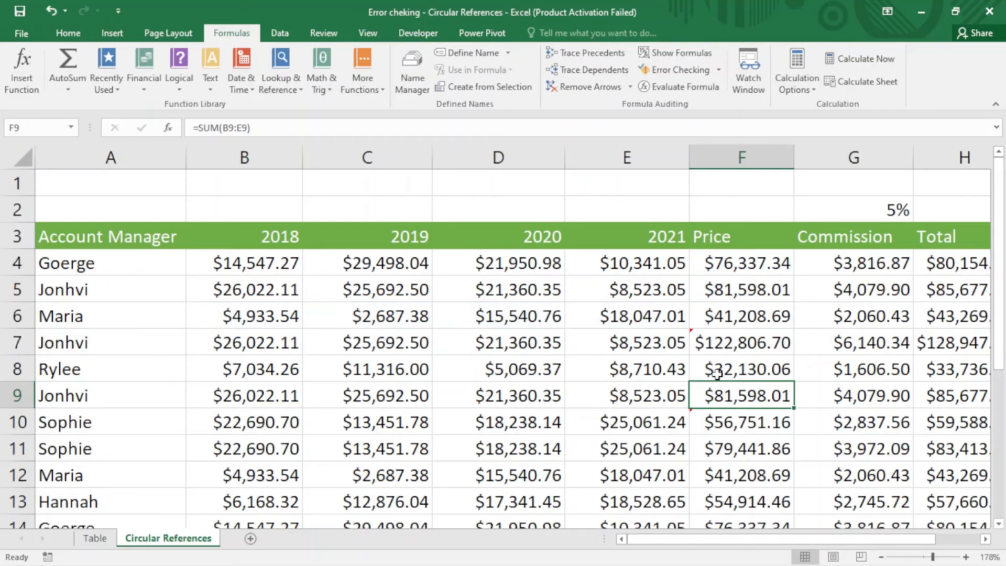
# Correct the Price formula in F7 to =SUM(B7:E7).
pyautogui.click(714, 345)
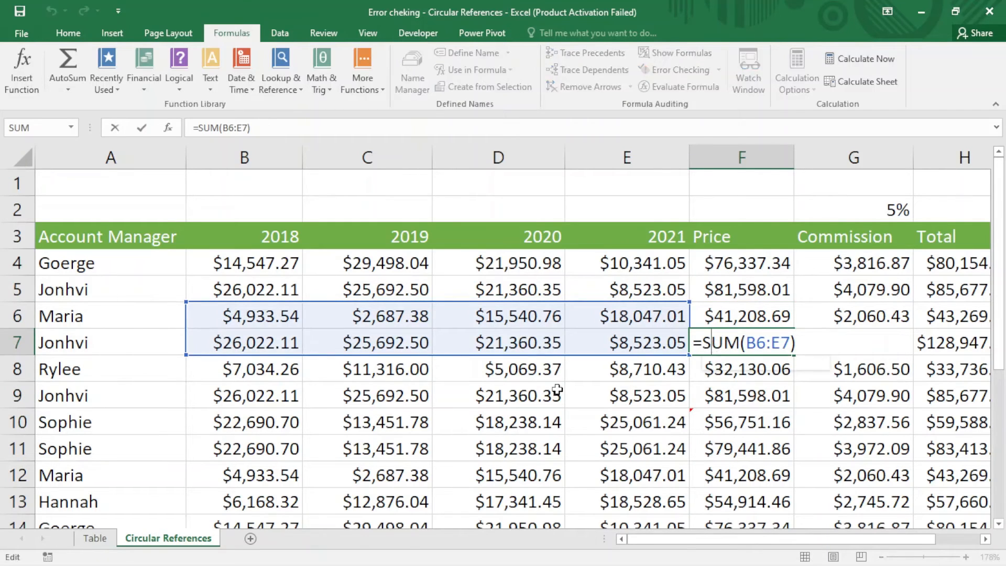
pyautogui.click(767, 338)
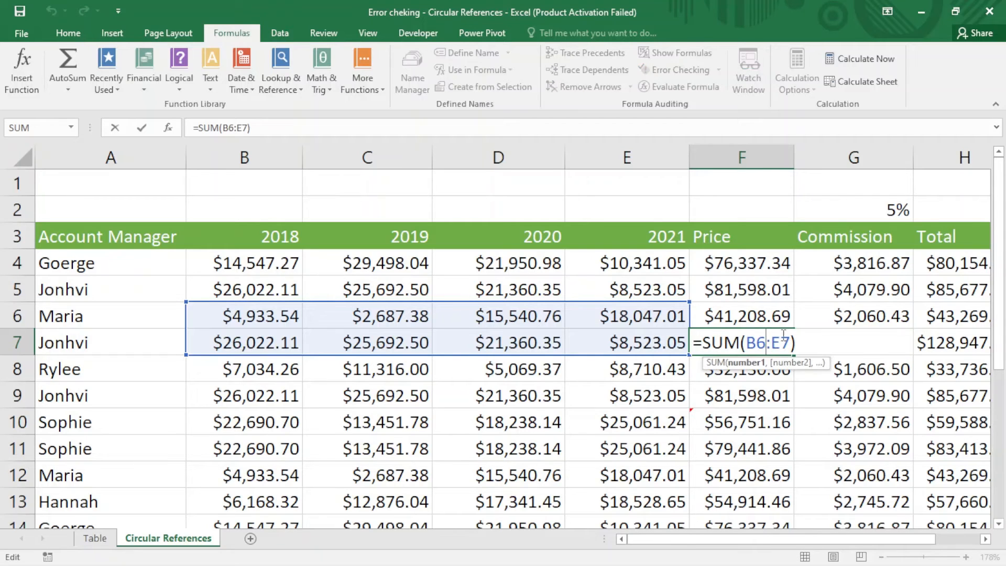
pyautogui.press('BackSpace')
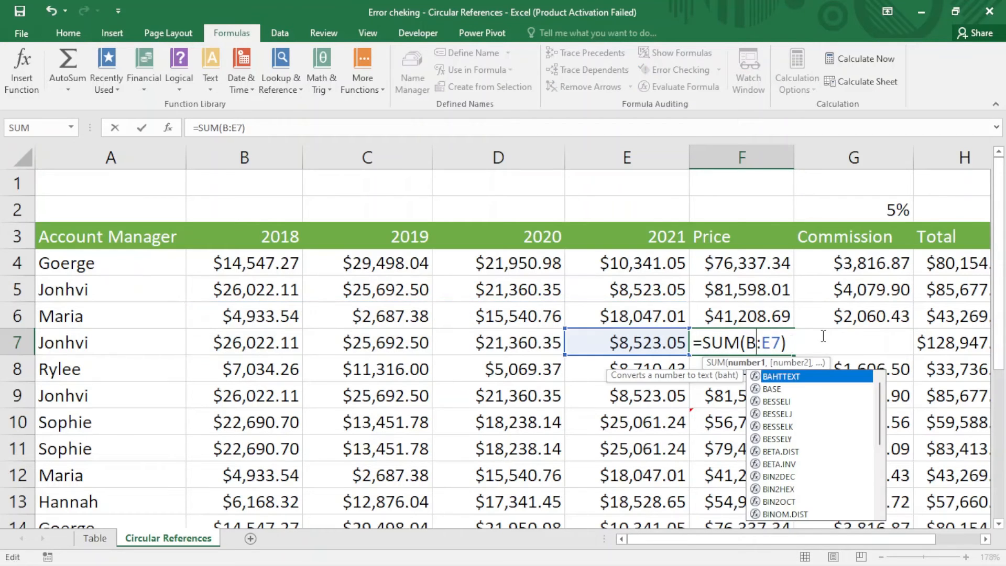
pyautogui.write('7')
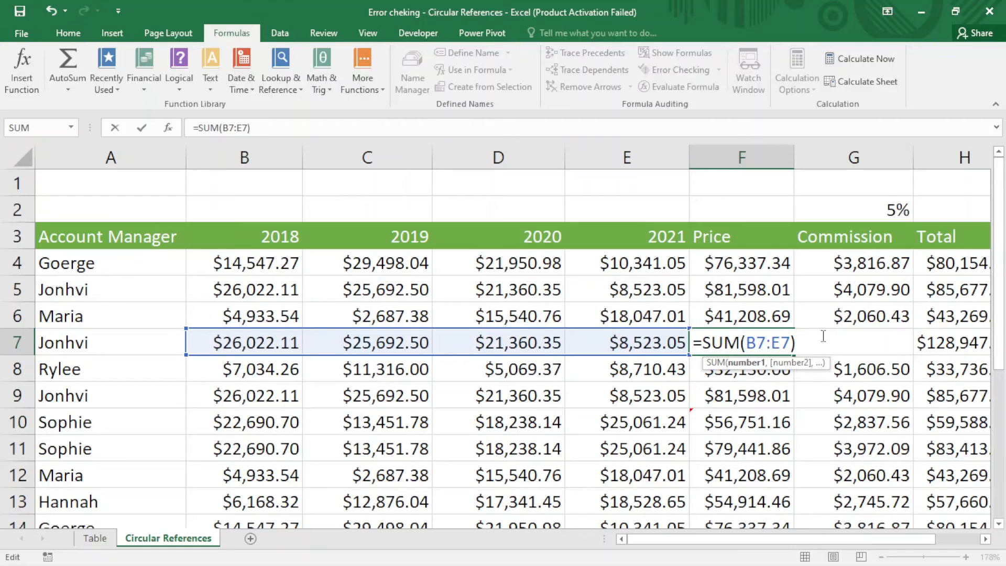
pyautogui.press('Return')
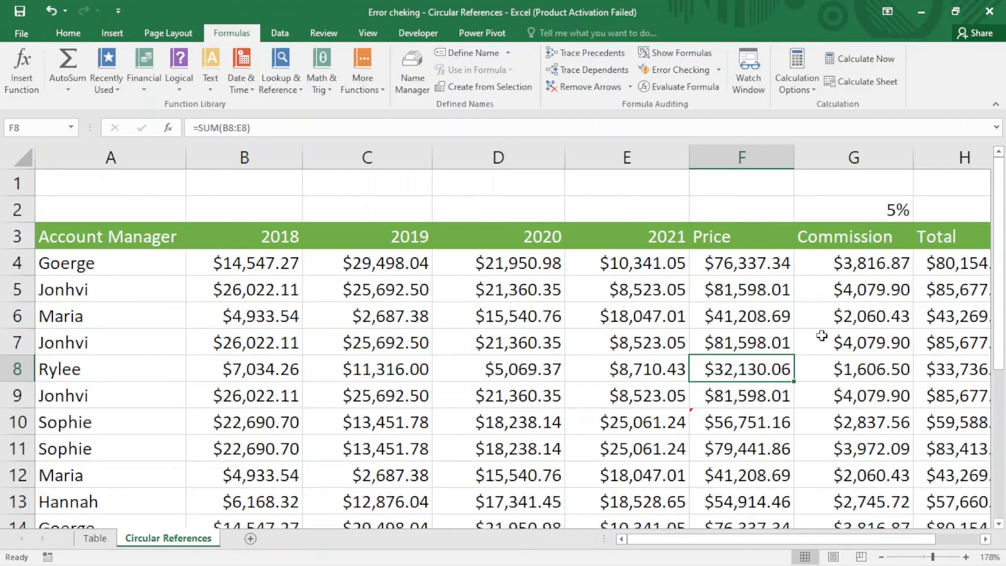
# Correct the flagged Price formula in F10 to =SUM(B10:E10).
pyautogui.click(724, 421)
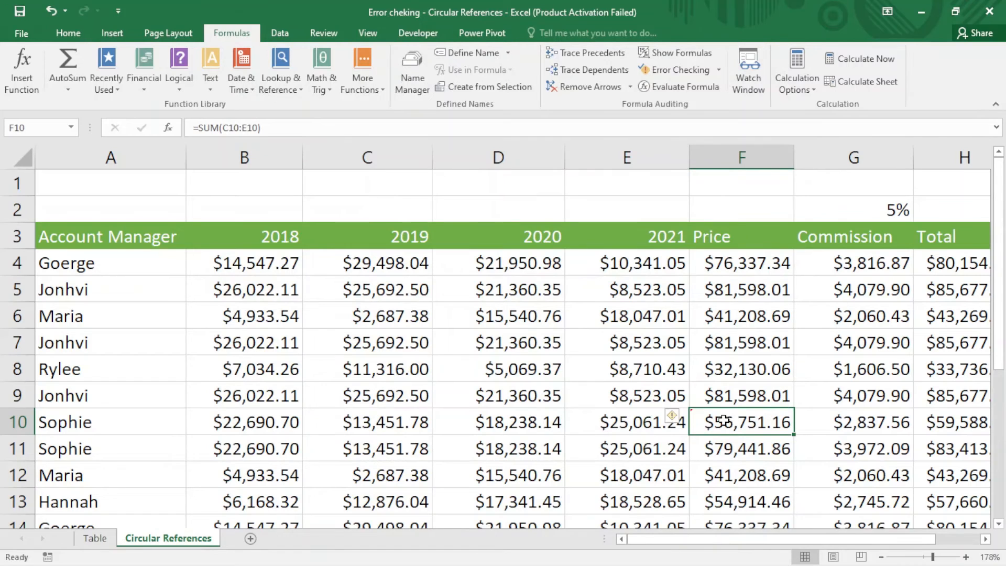
pyautogui.doubleClick(725, 421)
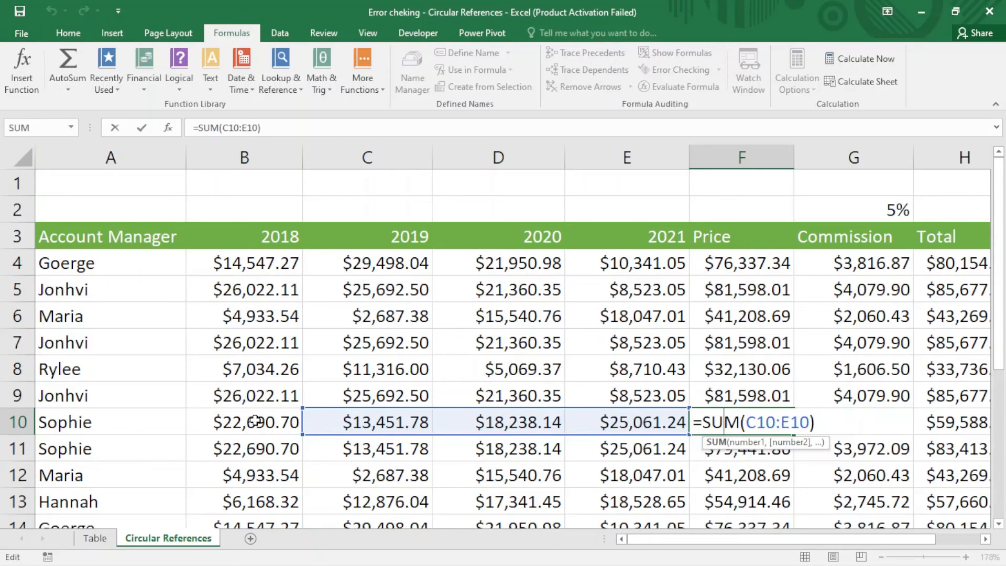
pyautogui.click(763, 425)
pyautogui.press('Left')
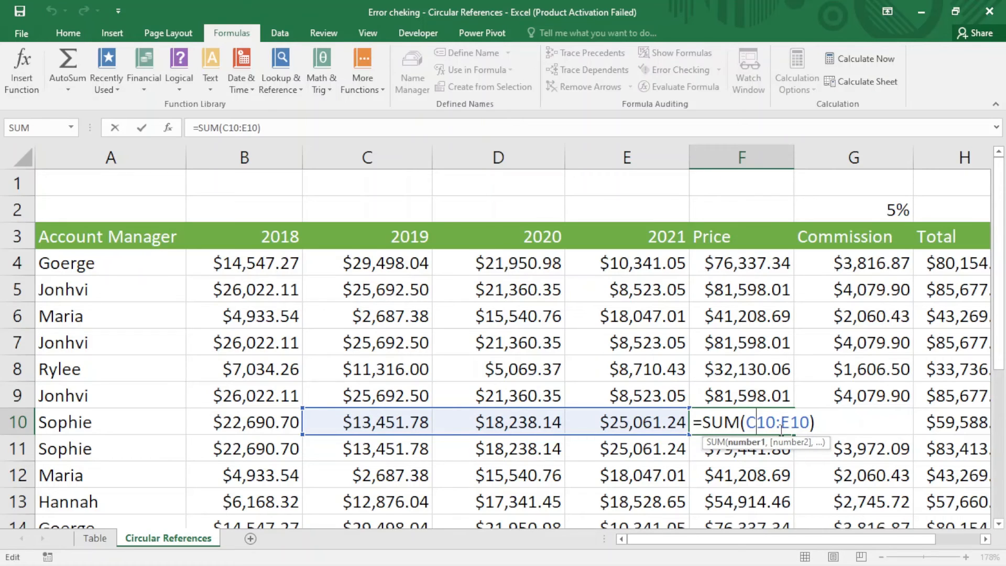
pyautogui.press('BackSpace')
pyautogui.write('b')
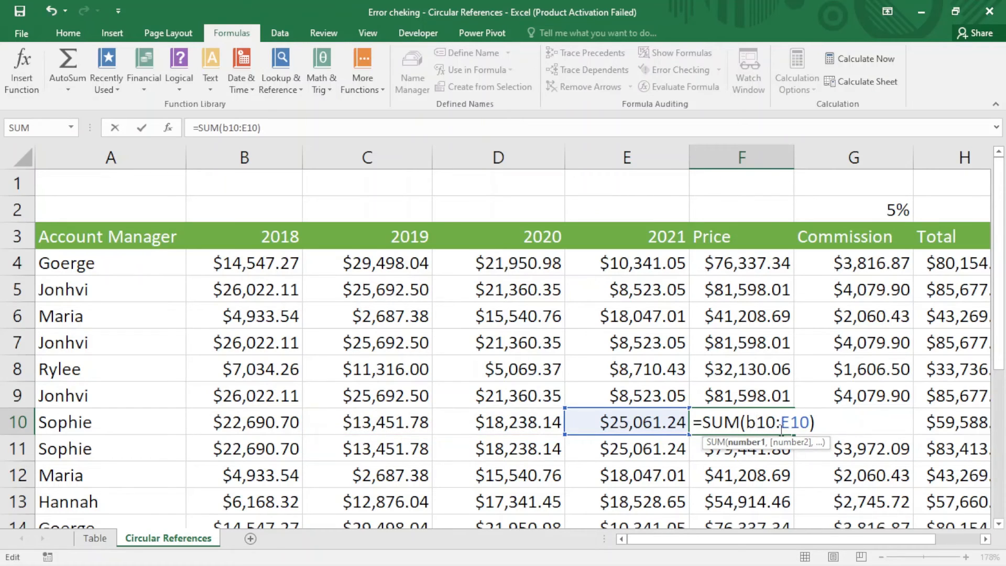
pyautogui.hotkey('ctrl', 'Return')
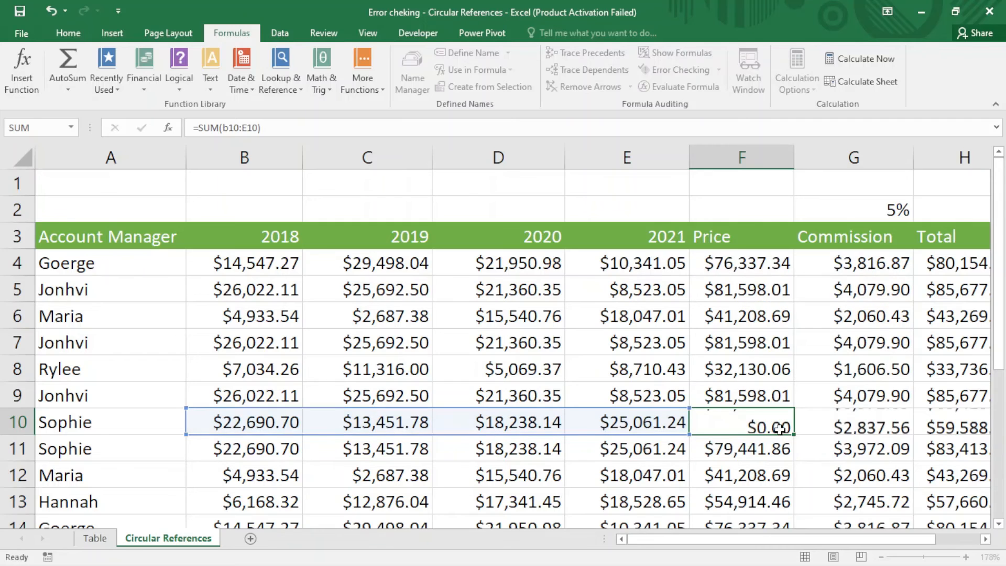
# Examine the range summed by the flagged 2019 total formula in C15, leaving it unchanged.
pyautogui.scroll(-1, 382, 456)
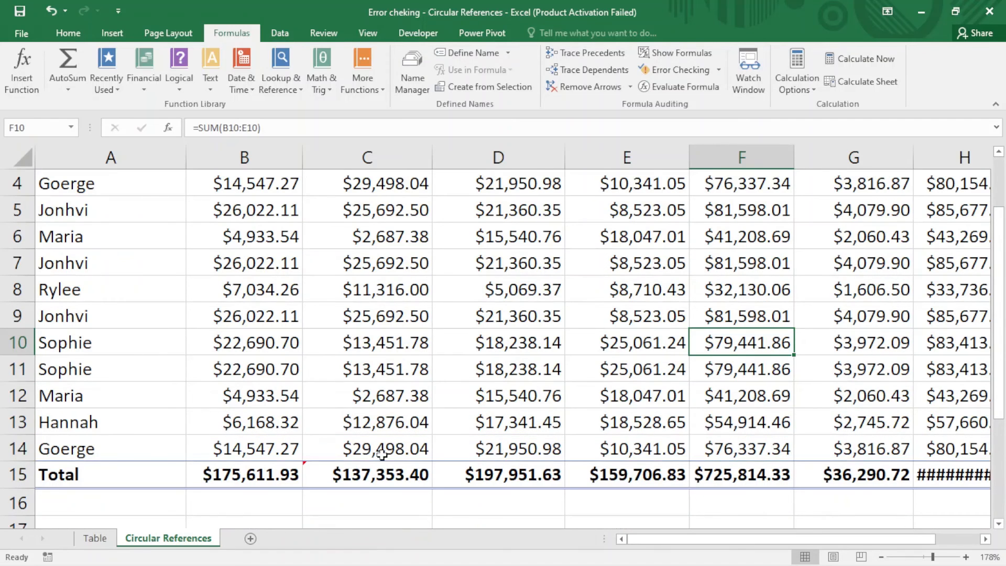
pyautogui.doubleClick(339, 474)
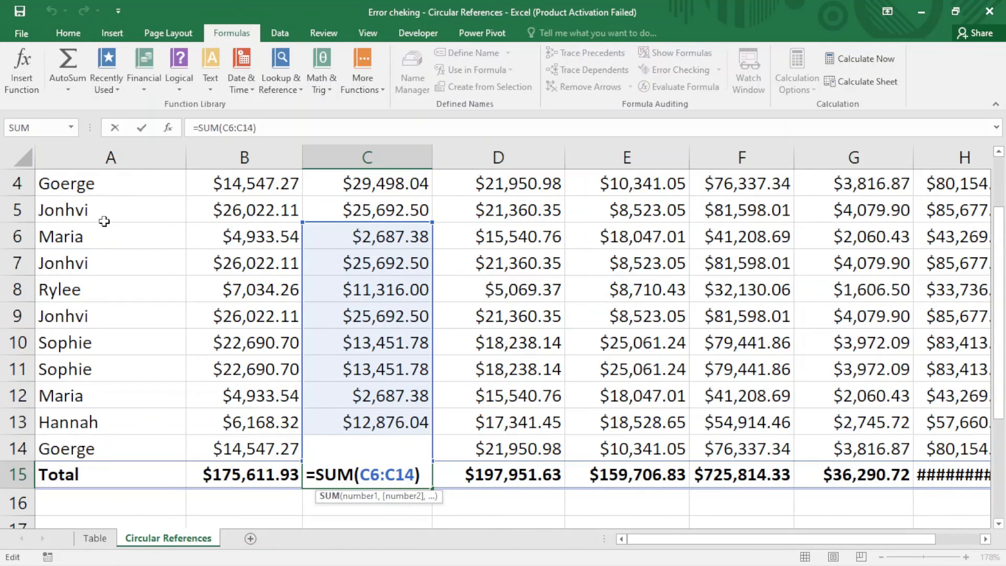
pyautogui.click(466, 502)
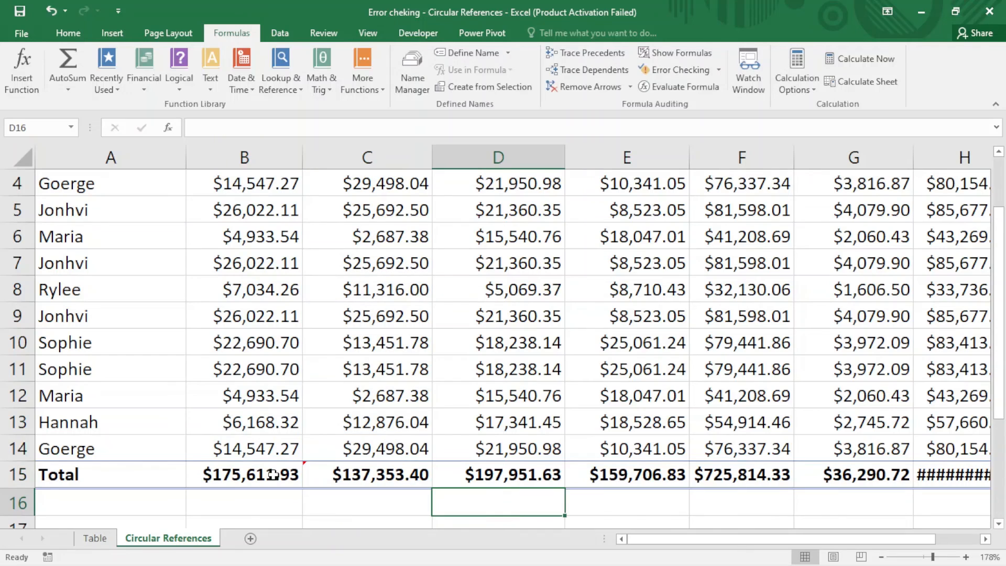
# Replace the 2019 total formula in C15 by filling the 2018 total formula from B15 across into it.
pyautogui.click(273, 475)
pyautogui.moveTo(302, 488); pyautogui.dragTo(420, 476)
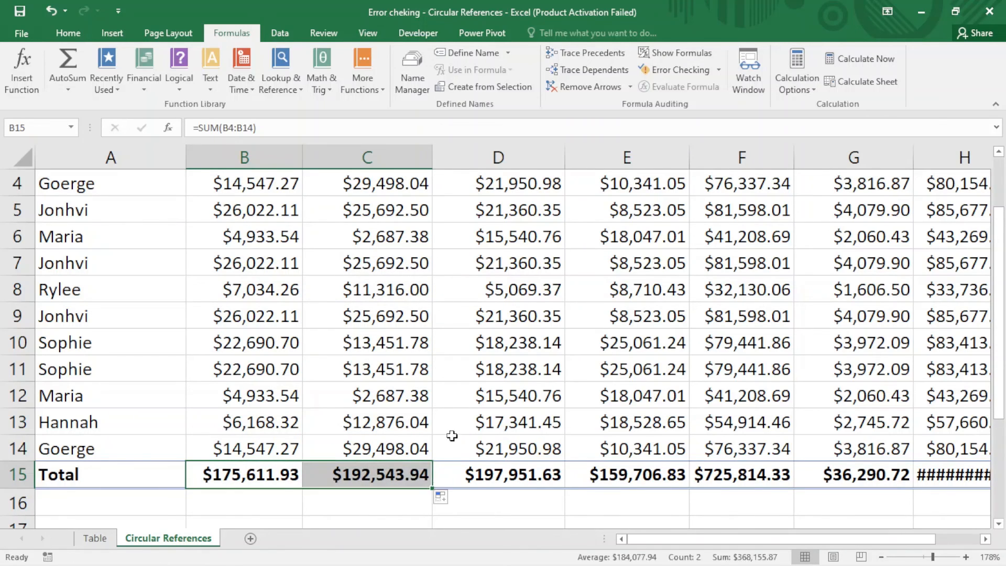
pyautogui.click(419, 427)
pyautogui.click(516, 346)
pyautogui.click(443, 420)
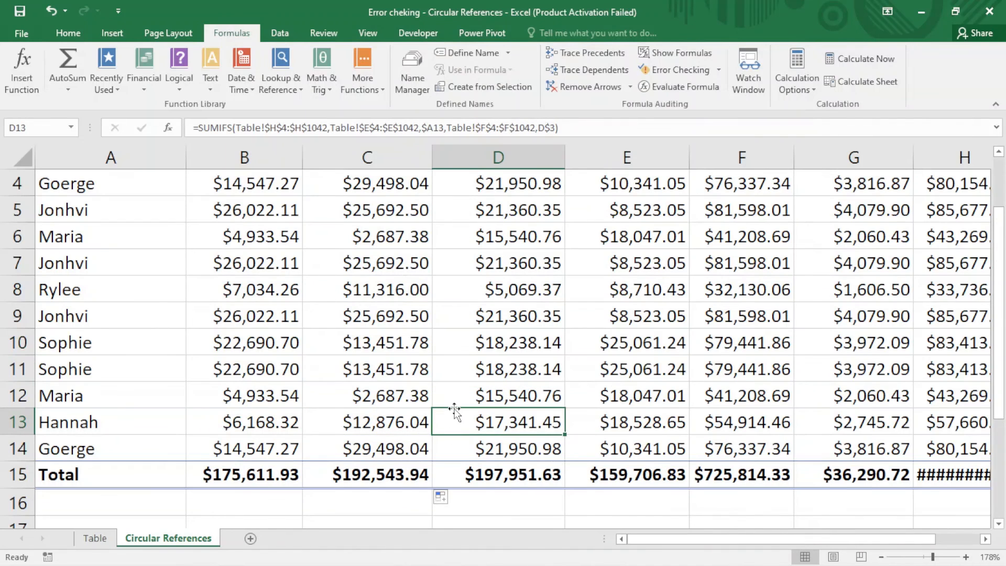